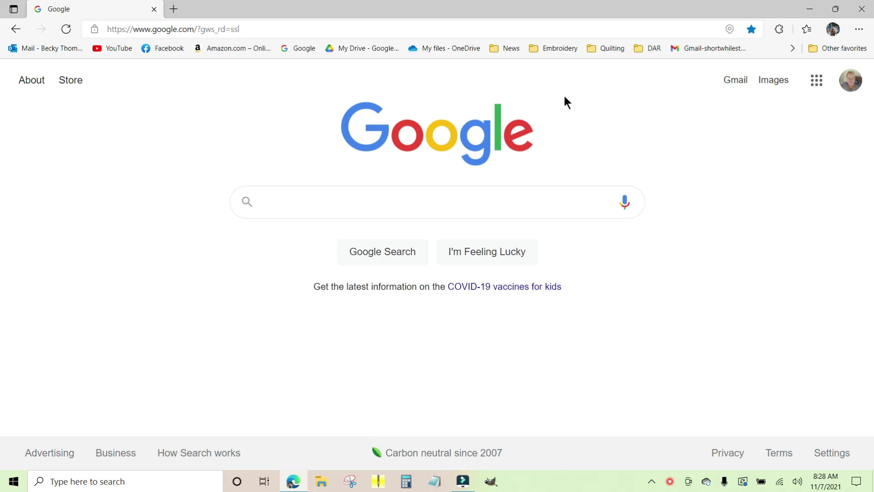
Search Google for 'brother design database transfer' and open Brother's 'Introducing Design Database Transfer' page
type("brother ")
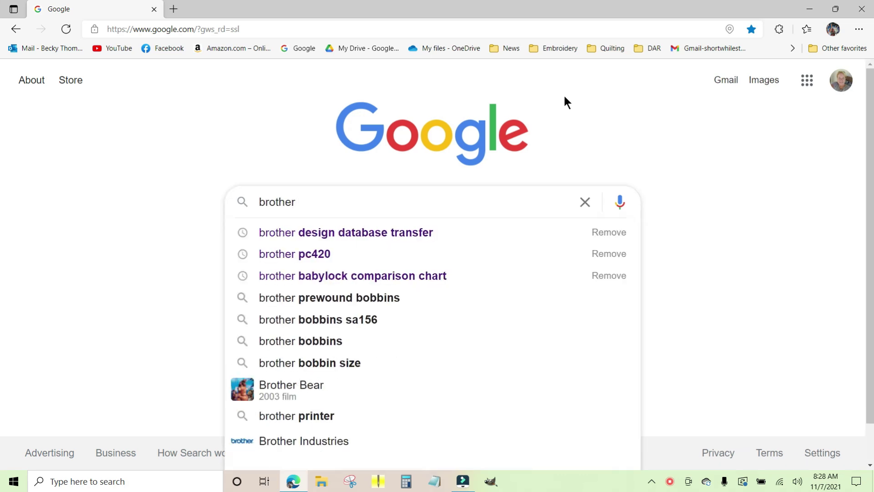
type("desi")
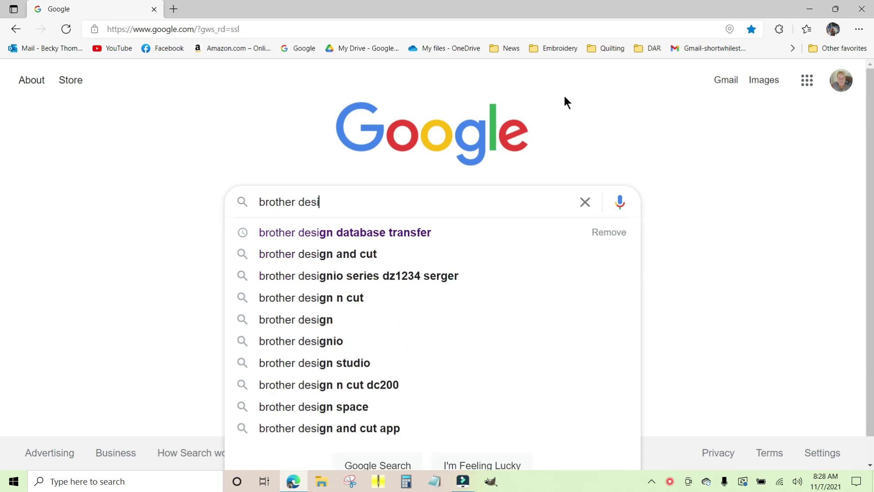
type("gn data")
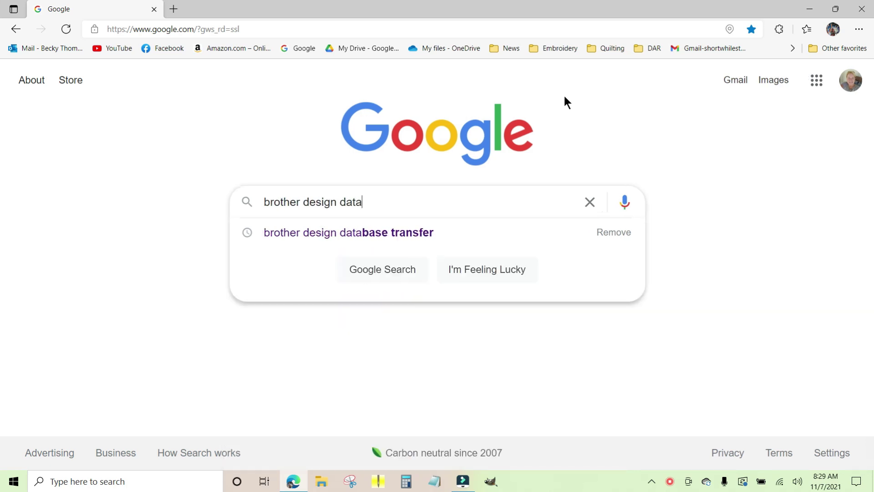
type("base transfer")
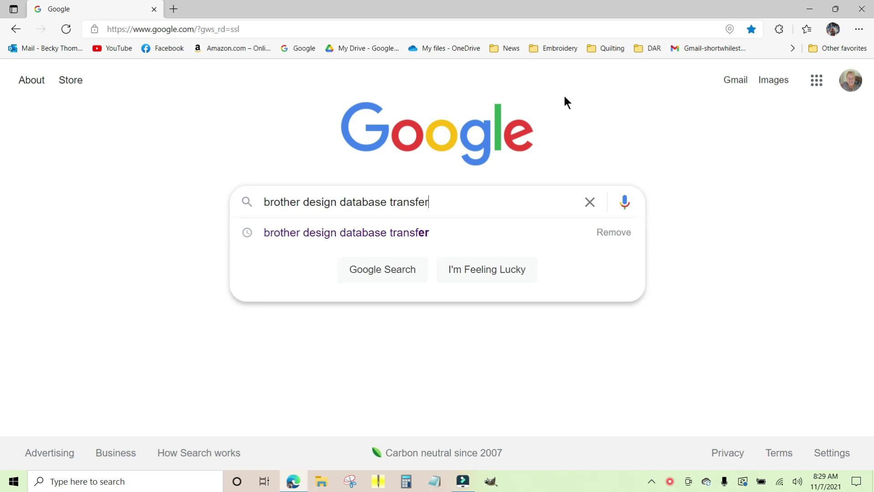
key("Return")
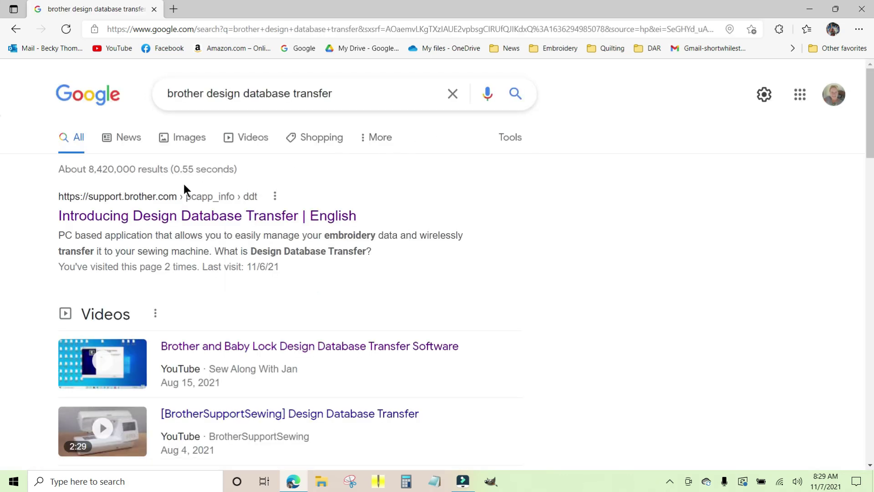
left_click(205, 216)
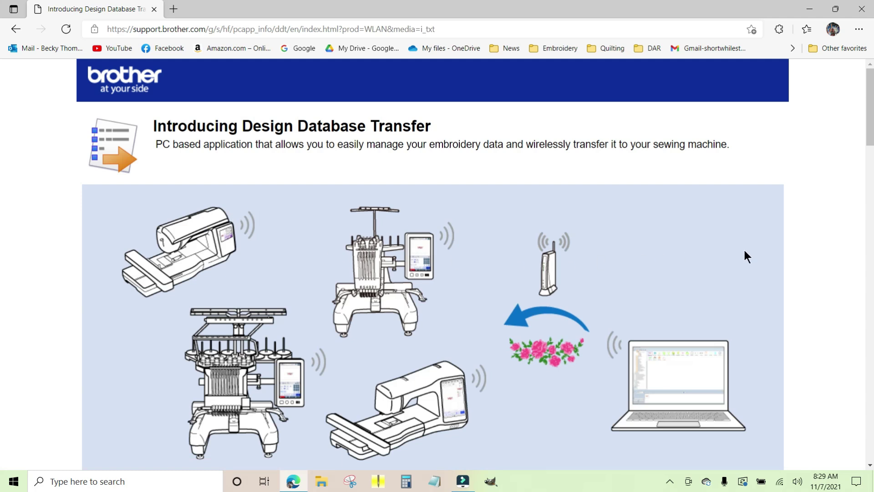
Scroll the support page down to the Supported Operating Systems and Compatible Model sections
scroll(610, 248, "down", 1)
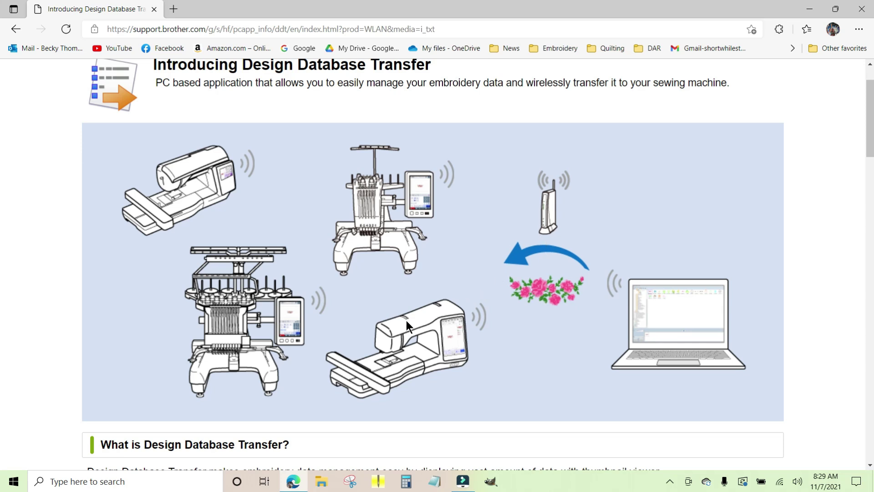
scroll(526, 257, "down", 10)
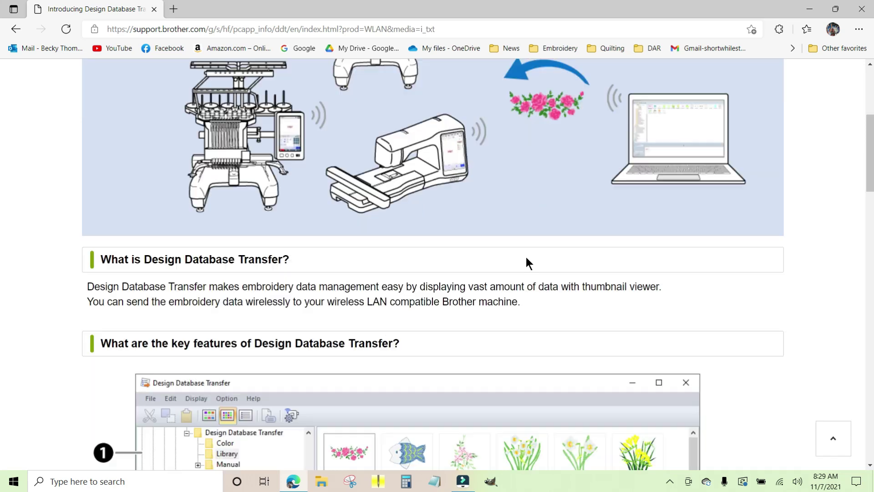
scroll(527, 264, "down", 1)
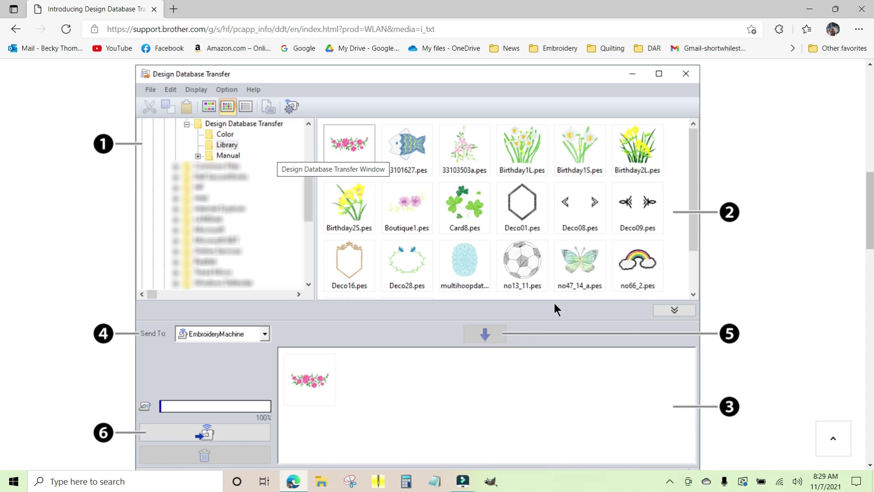
scroll(556, 225, "up", 1)
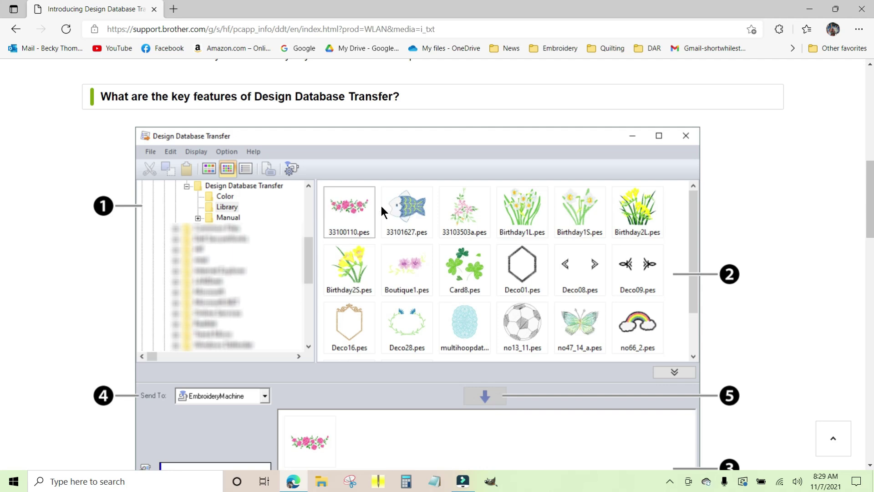
scroll(494, 211, "down", 10)
scroll(494, 211, "down", 10)
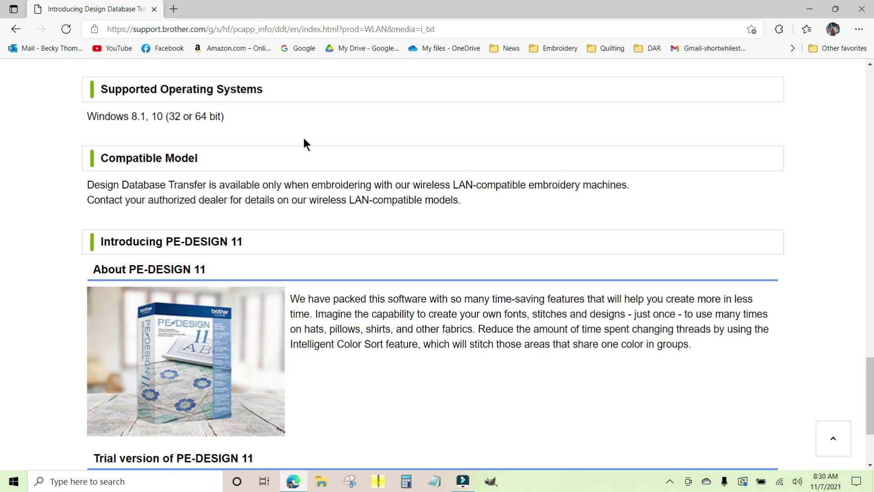
Scroll back up the support page to the installer download link
scroll(360, 129, "up", 6)
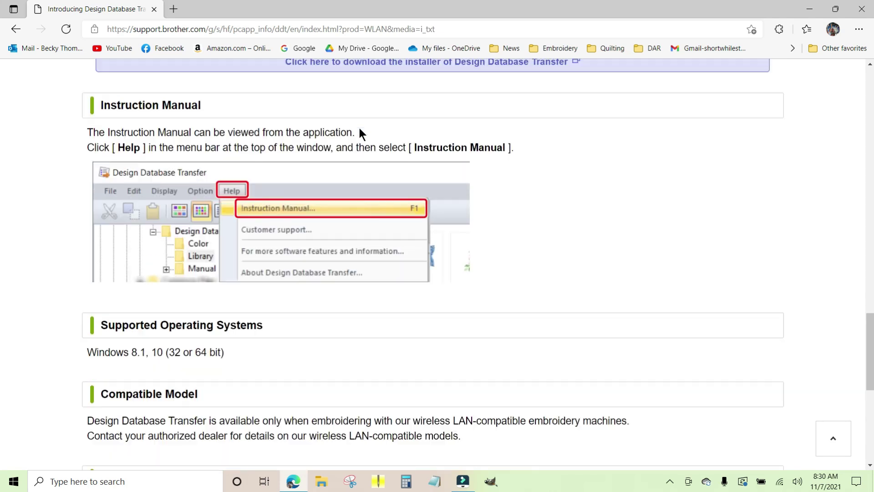
scroll(360, 129, "up", 5)
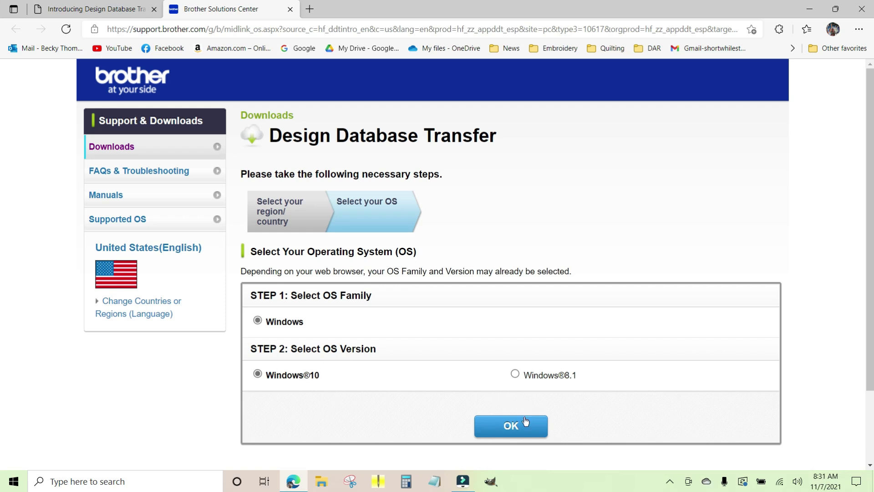
Confirm Windows 10, accept the EULA, and download the installer ddt100_bro (4).exe
left_click(510, 427)
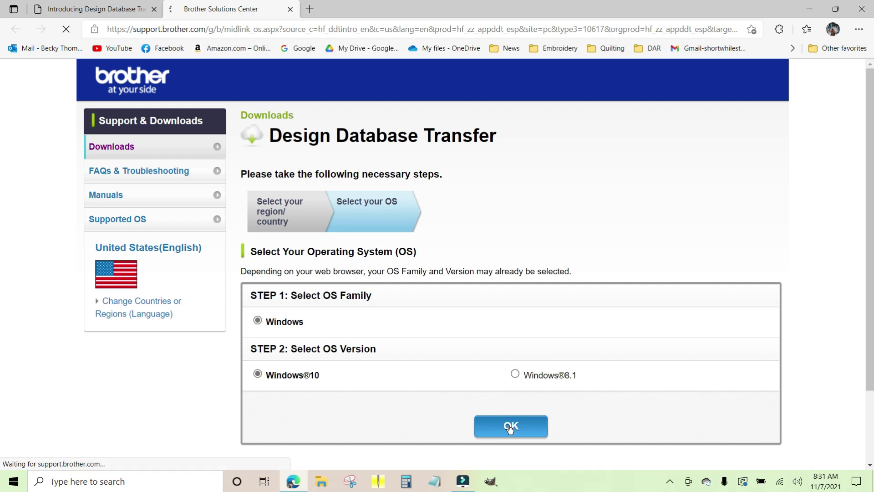
scroll(819, 293, "down", 5)
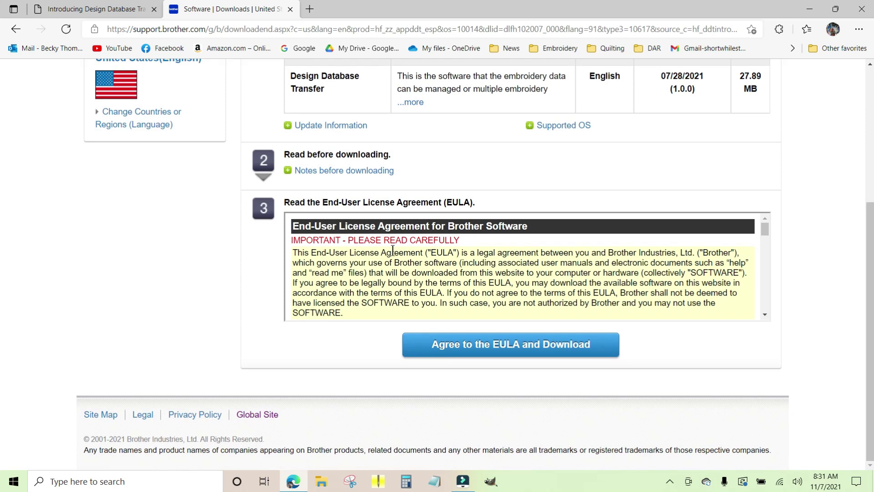
left_click(522, 346)
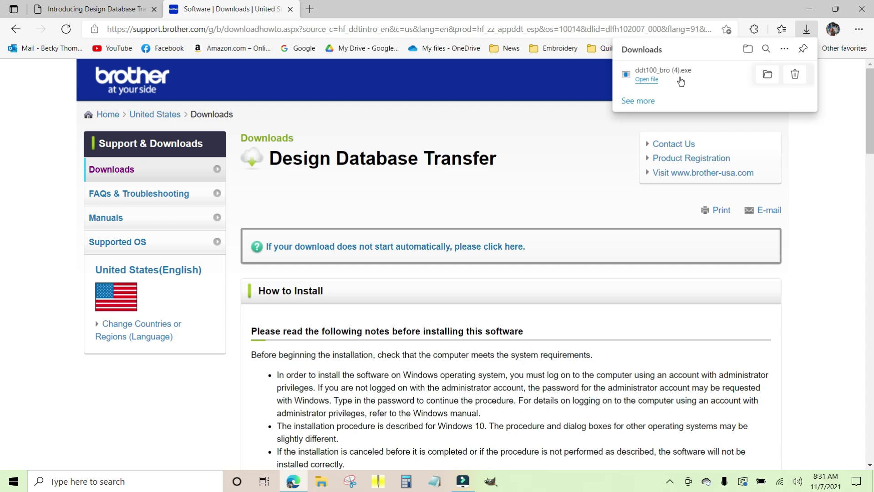
Run the downloaded installer and allow it through User Account Control
left_click(647, 83)
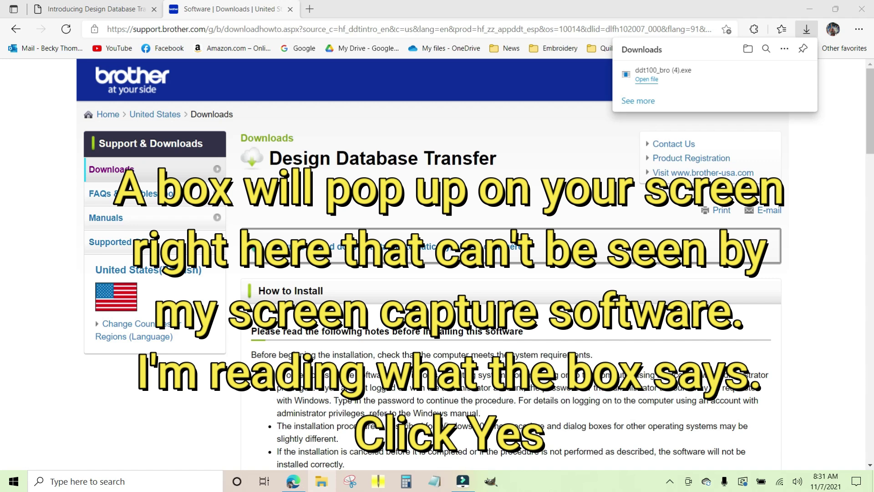
left_click(389, 318)
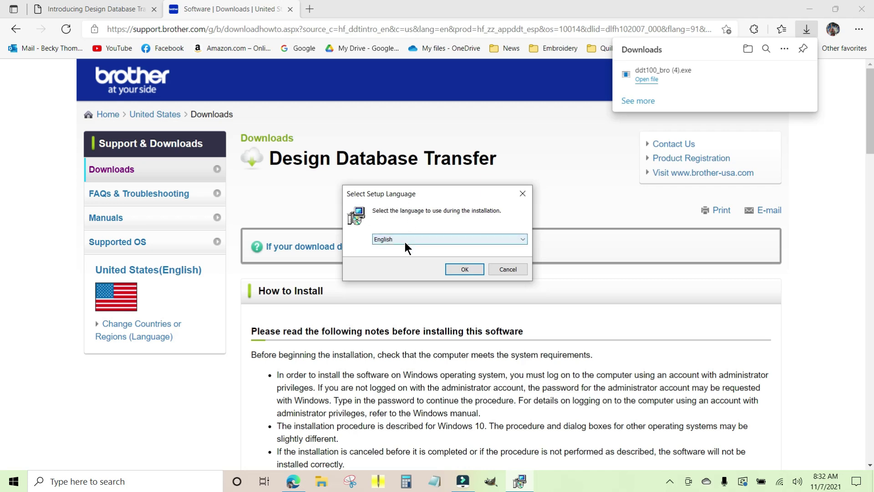
Keep English as the setup language, pass the welcome page, and accept the license agreement
left_click(465, 269)
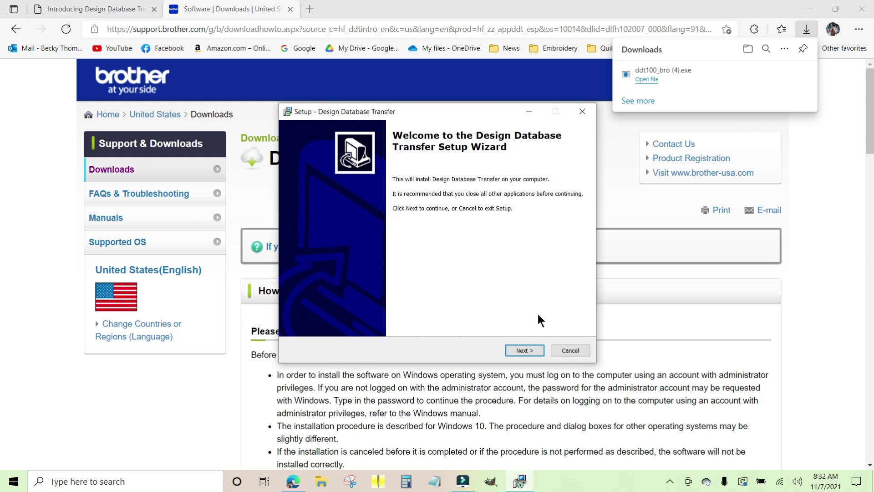
left_click(523, 351)
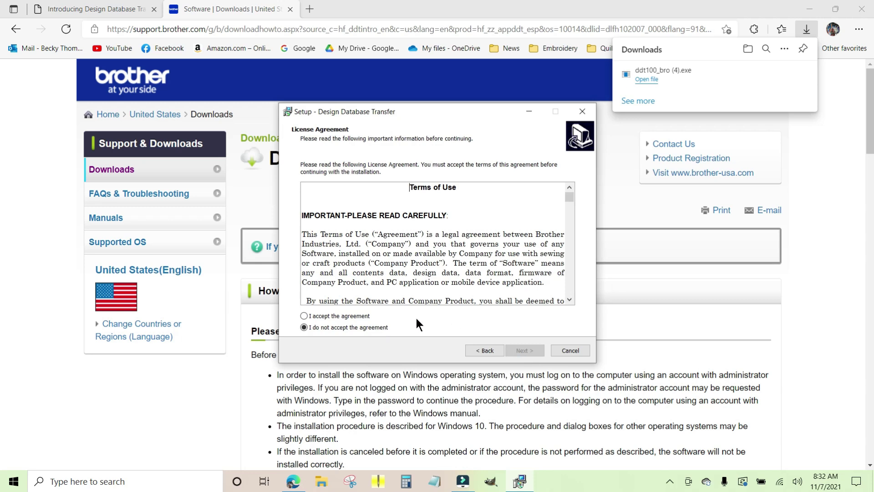
left_click(350, 315)
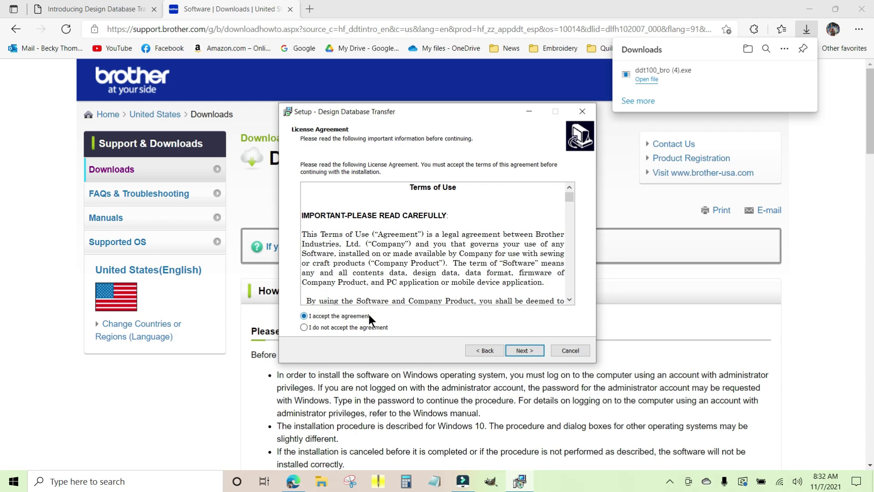
Continue past the license page, leaving anonymous usage-data sharing enabled
left_click(525, 353)
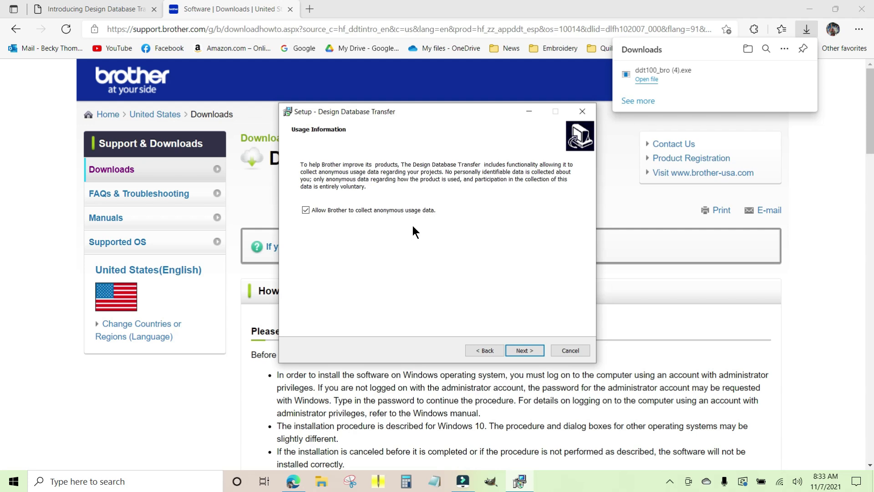
left_click(522, 351)
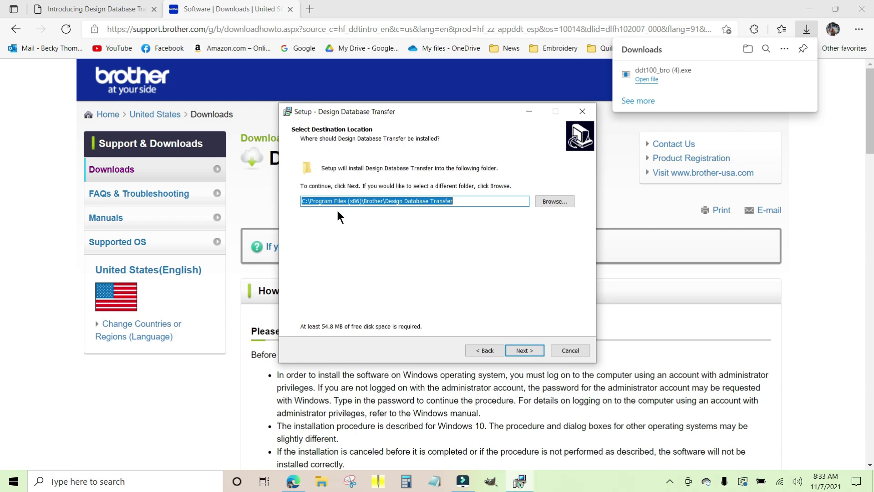
Keep the default C:\Program Files (x86)\Brother\Design Database Transfer folder, install, and finish setup
left_click(554, 202)
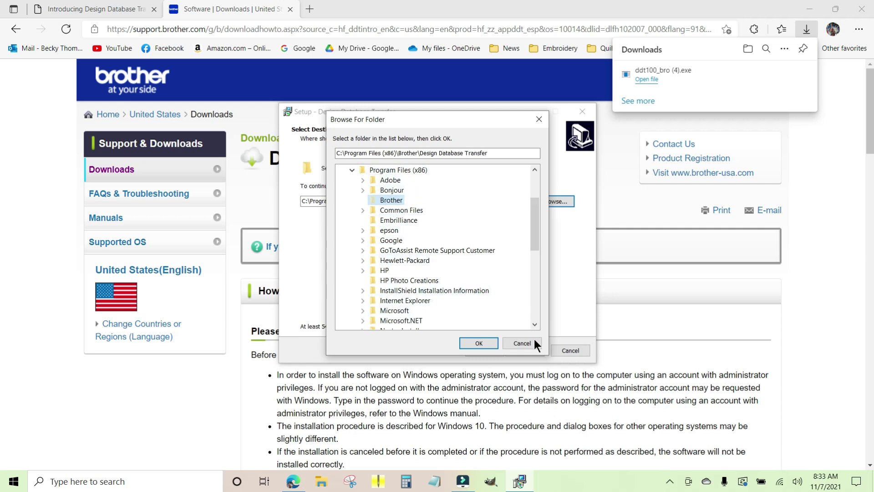
left_click(522, 343)
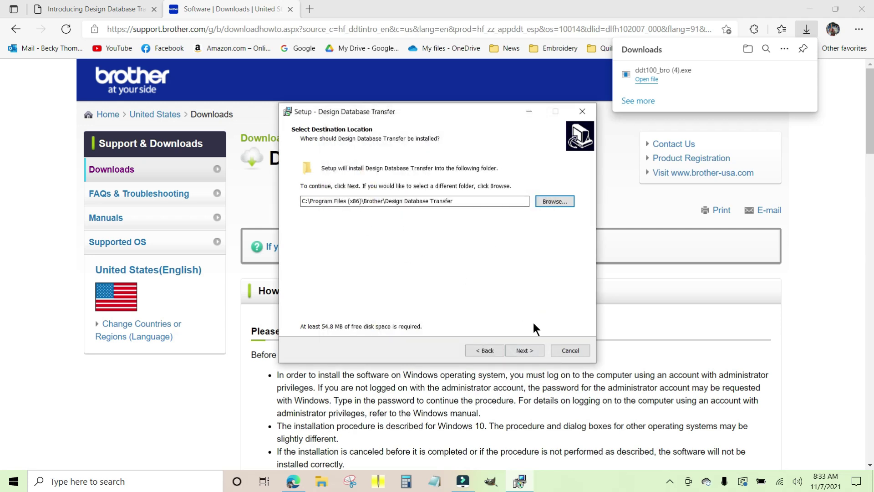
left_click(525, 348)
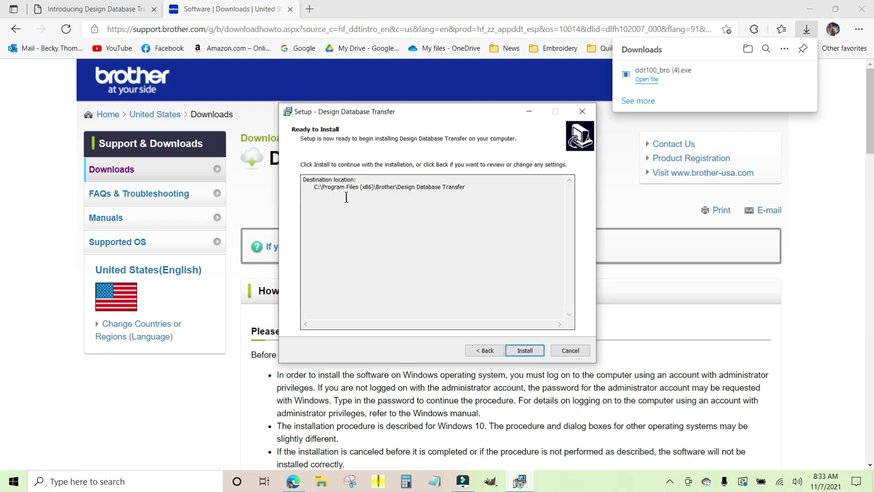
left_click(526, 352)
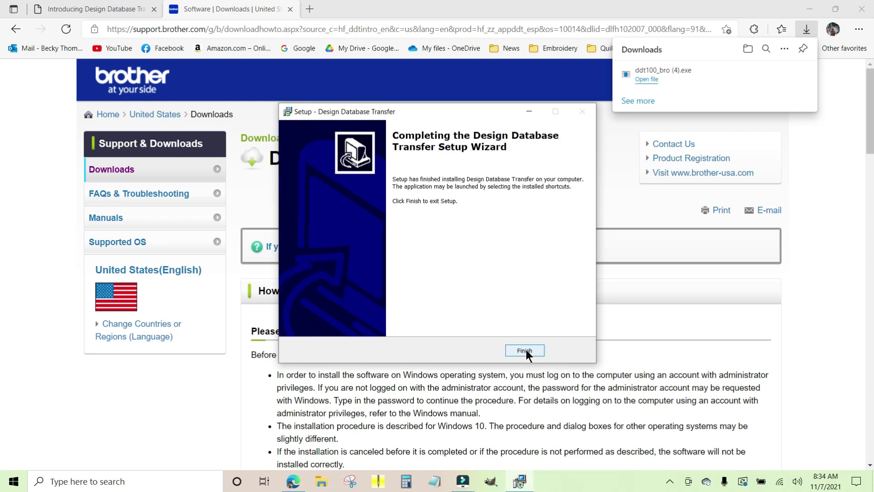
left_click(524, 351)
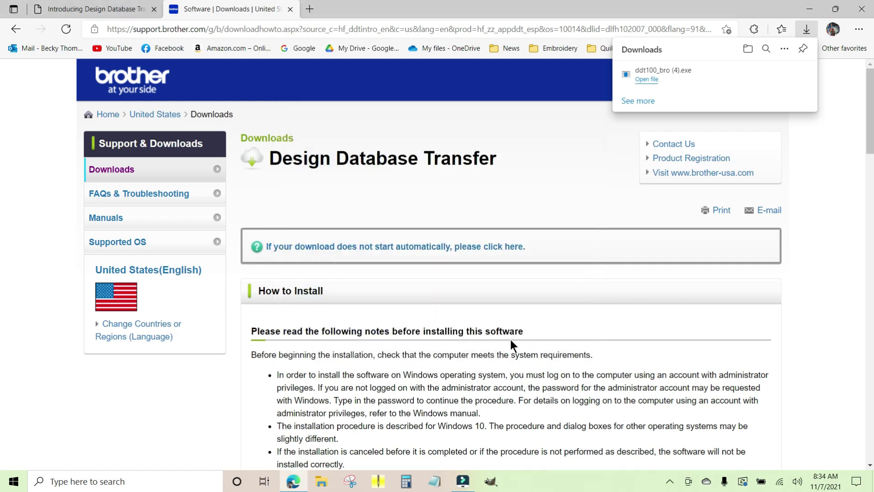
Minimize Edge and select the Brother Design Database Transfer desktop shortcut
left_click(809, 13)
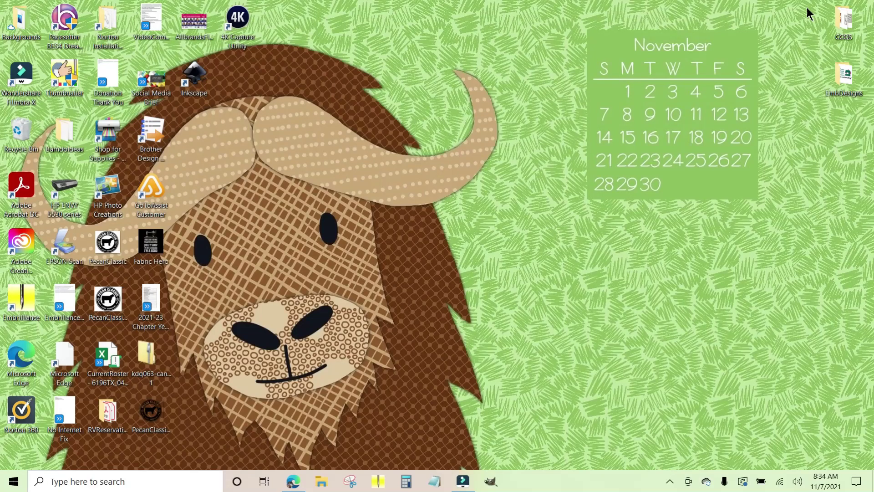
left_click(153, 129)
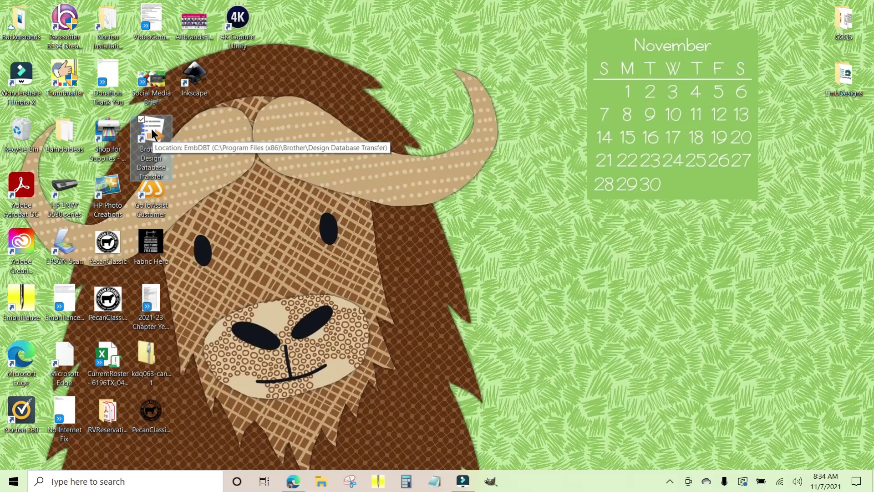
Launch Brother Design Database Transfer from its desktop shortcut and pin it to the taskbar
double_click(152, 131)
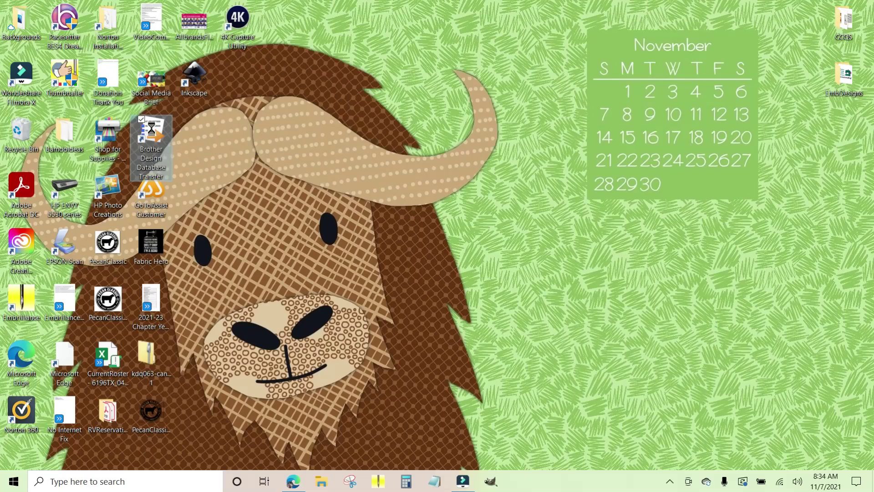
right_click(151, 129)
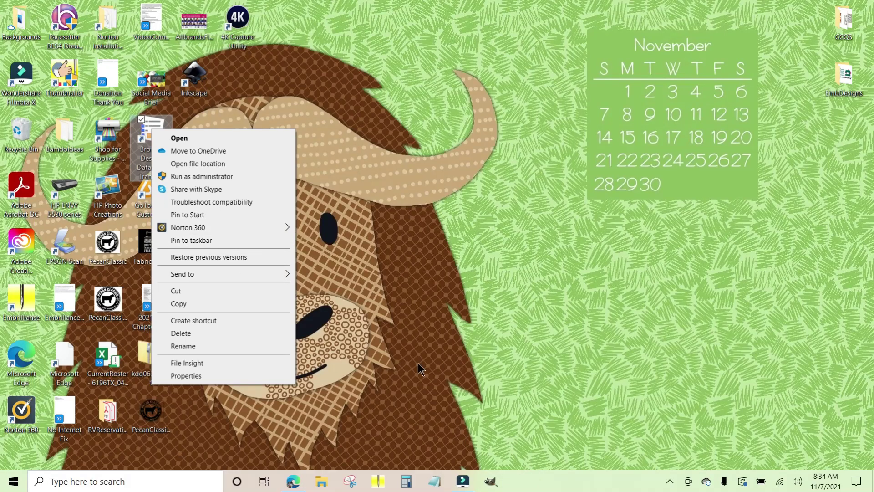
left_click(217, 239)
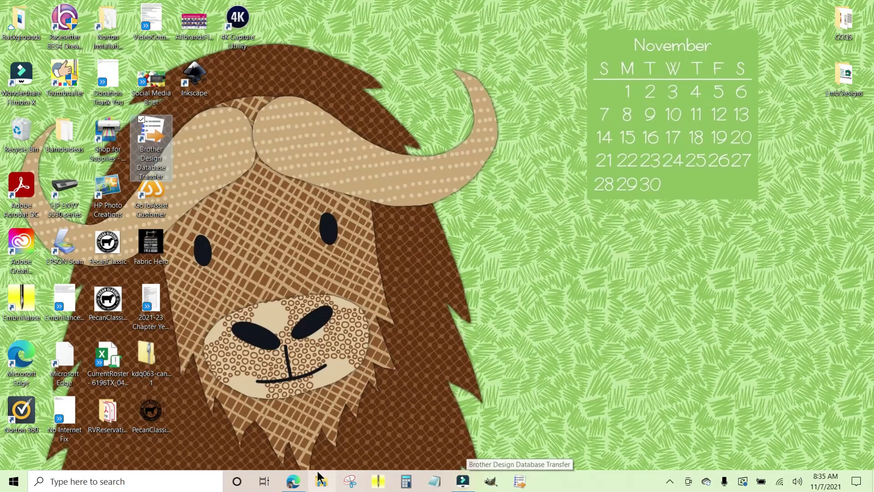
Launch Design Database Transfer from its pinned taskbar icon to show the USB drive's kdbb105 folders
left_click(293, 482)
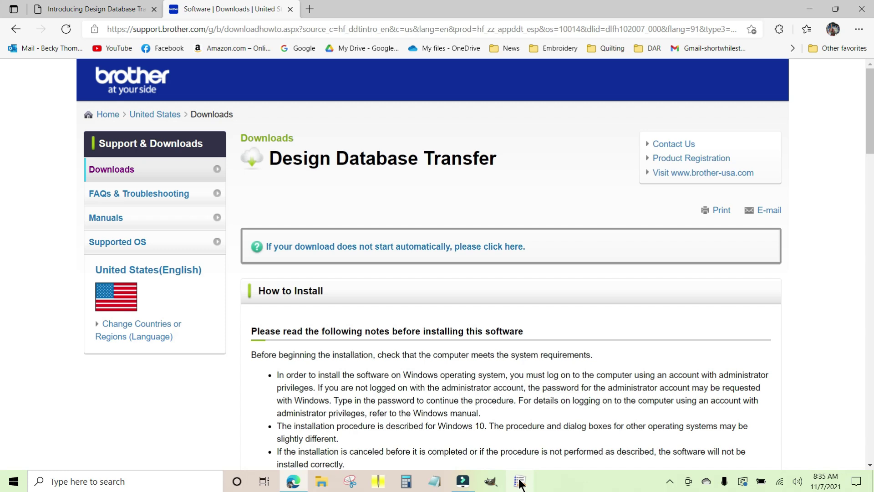
left_click(520, 481)
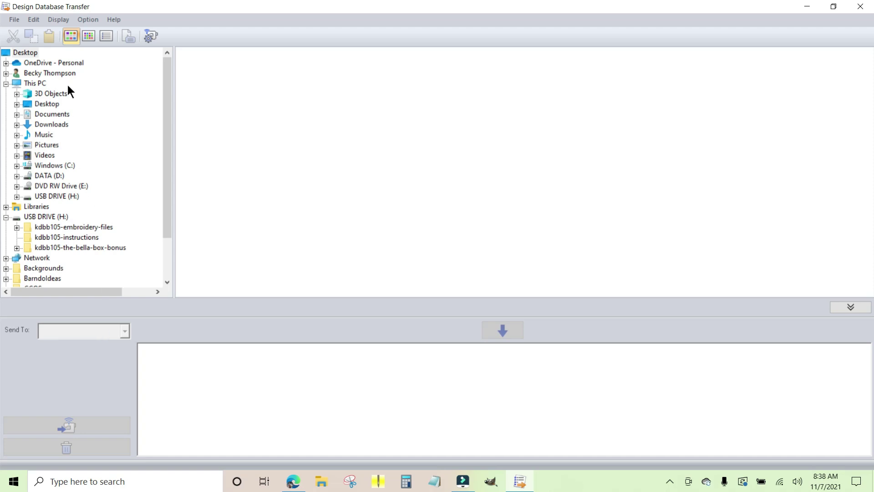
Add the network machines SPANKY and DARLA through Network Machine Settings, leaving DARLA as Send To
left_click(87, 20)
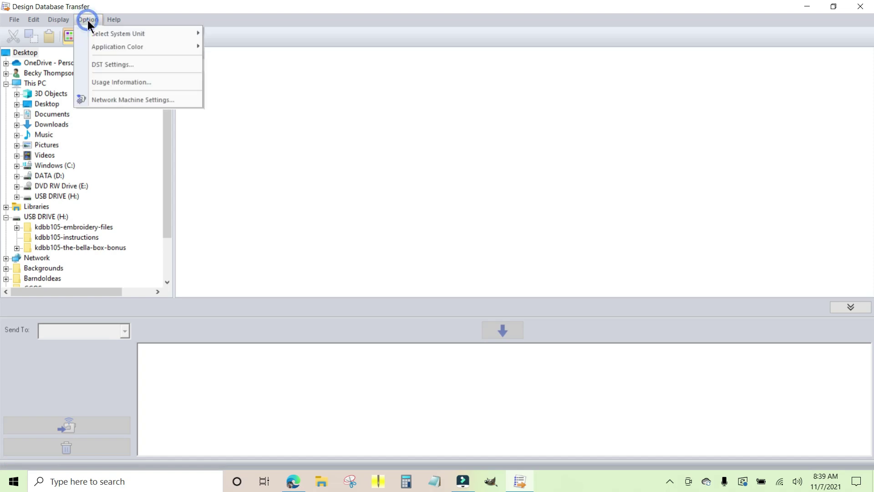
left_click(116, 100)
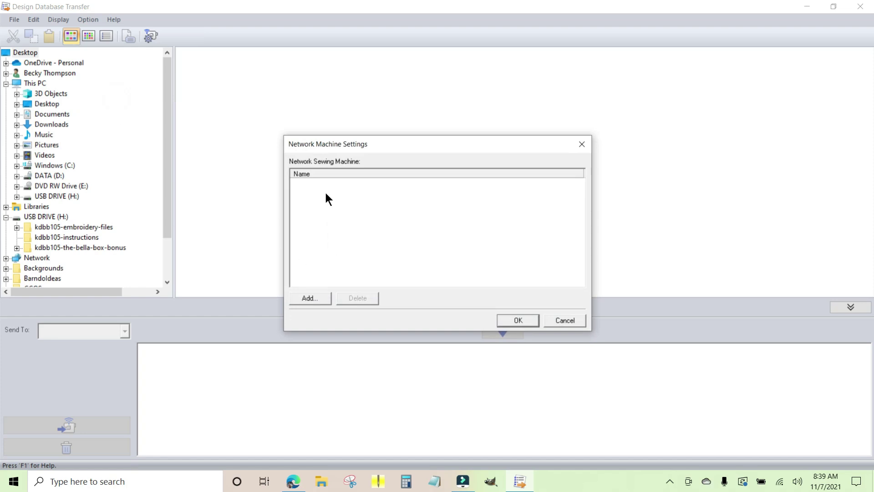
left_click(309, 298)
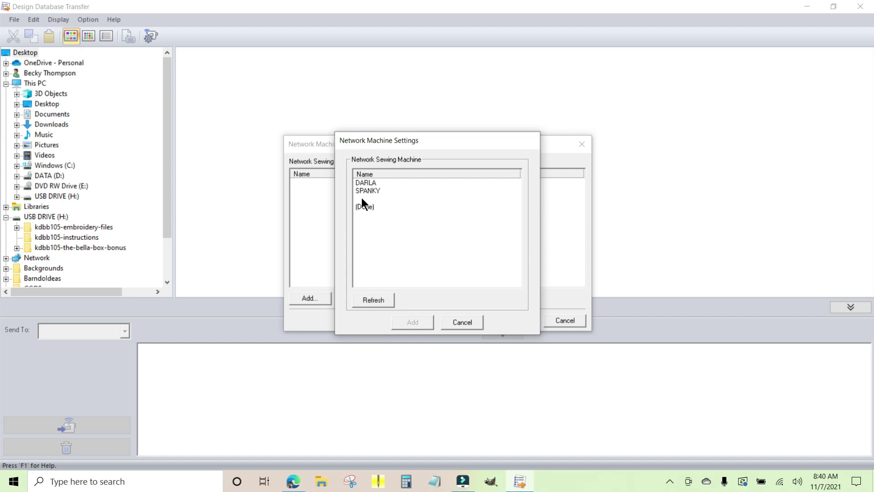
left_click(371, 187)
left_click(367, 182, "ctrl")
left_click(415, 322)
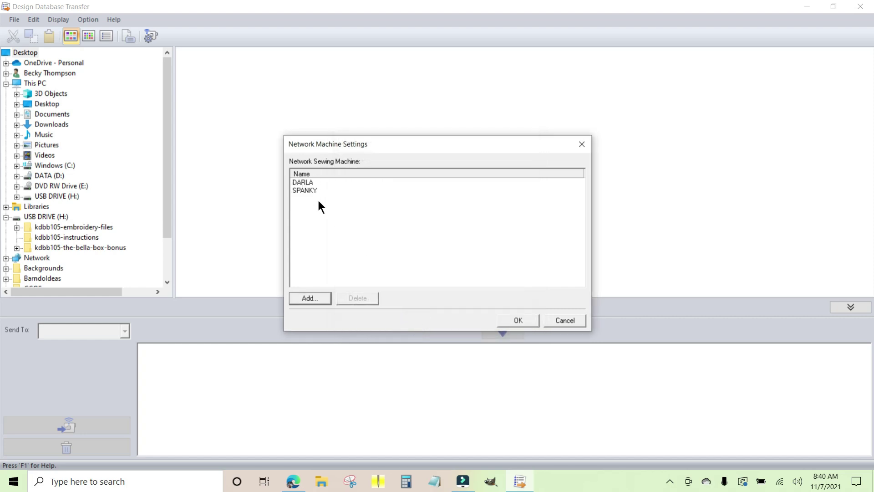
left_click(520, 321)
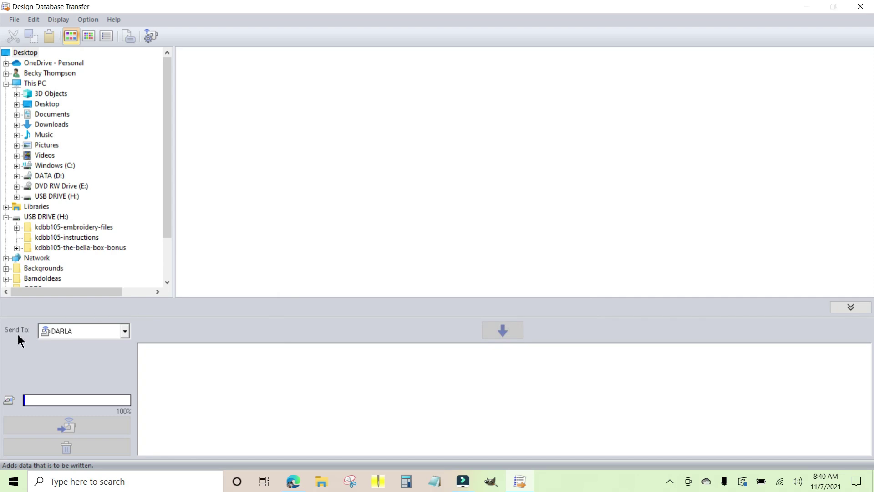
Change the Send To machine from DARLA to SPANKY
left_click(124, 331)
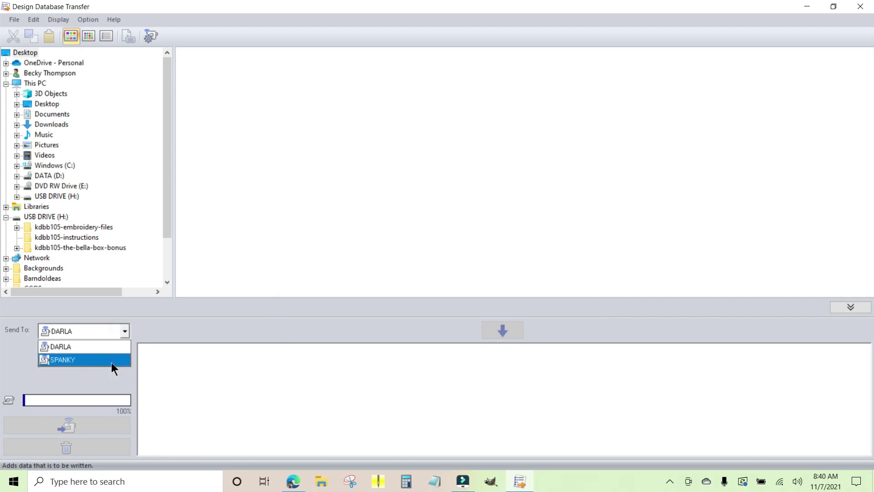
left_click(105, 331)
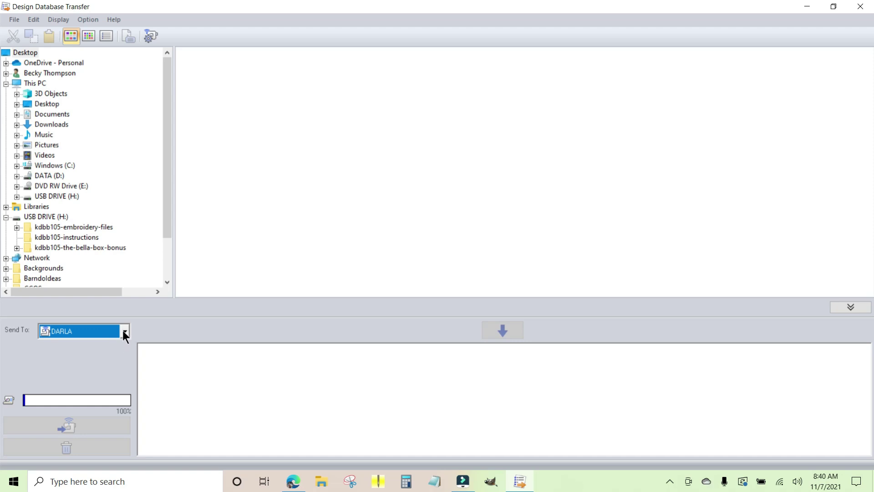
left_click(123, 330)
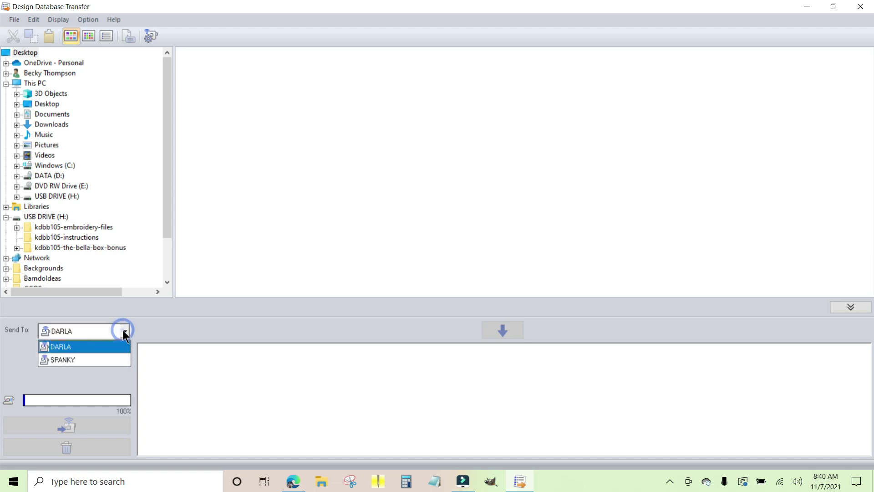
left_click(100, 359)
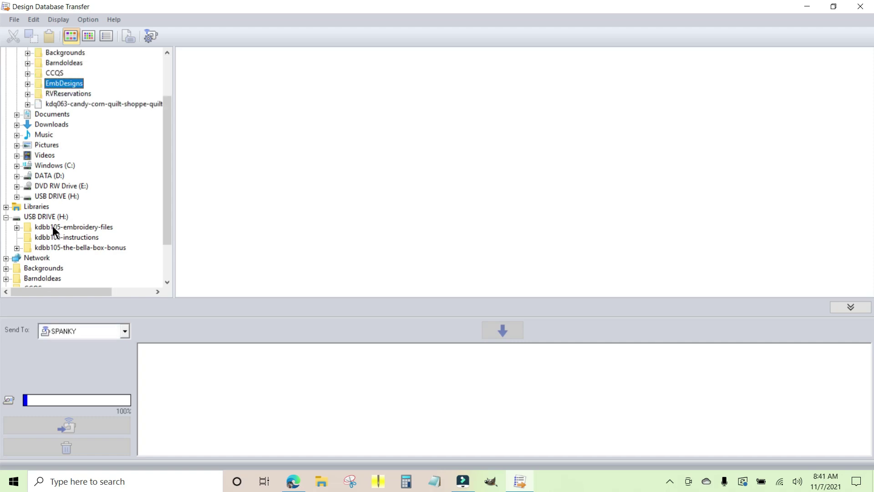
Browse to kdbb105-embroidery-files > PES > seasonal-chef-apron to show its two design thumbnails
left_click(52, 226)
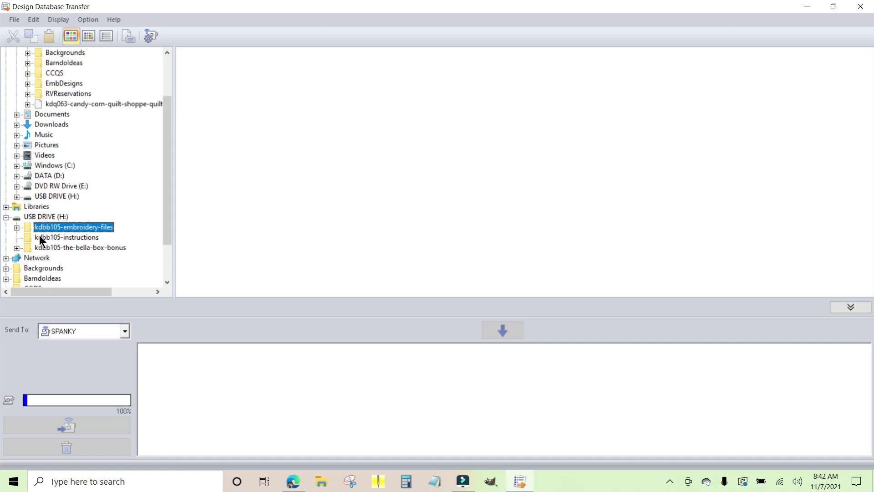
left_click(17, 227)
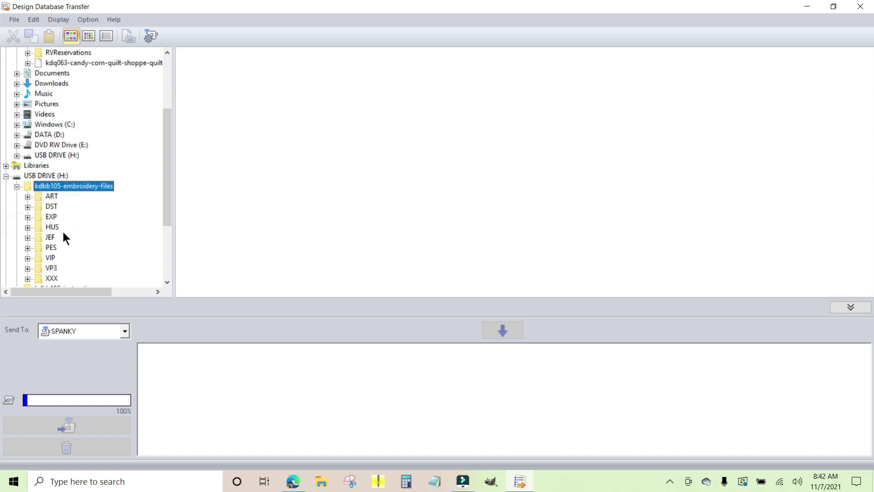
left_click(51, 248)
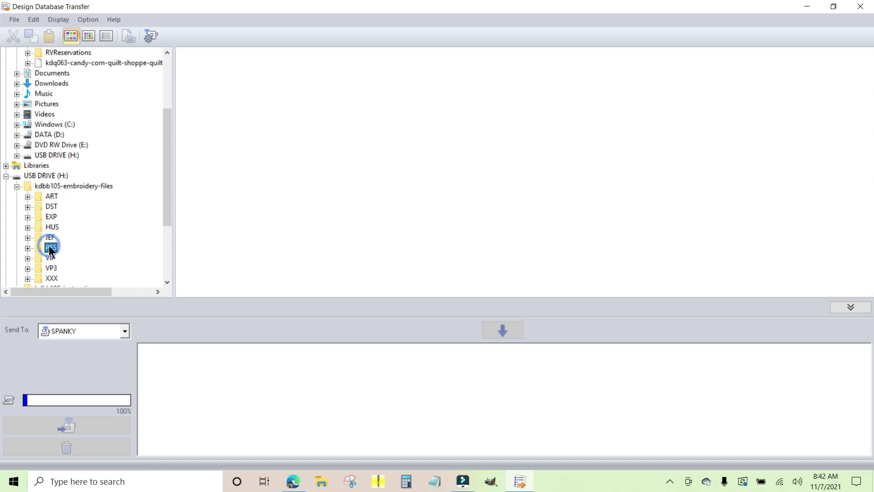
double_click(50, 249)
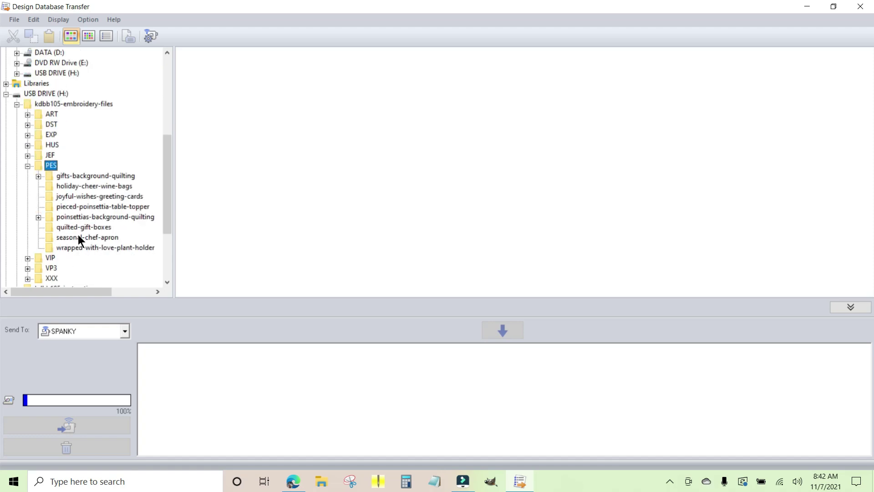
left_click(78, 238)
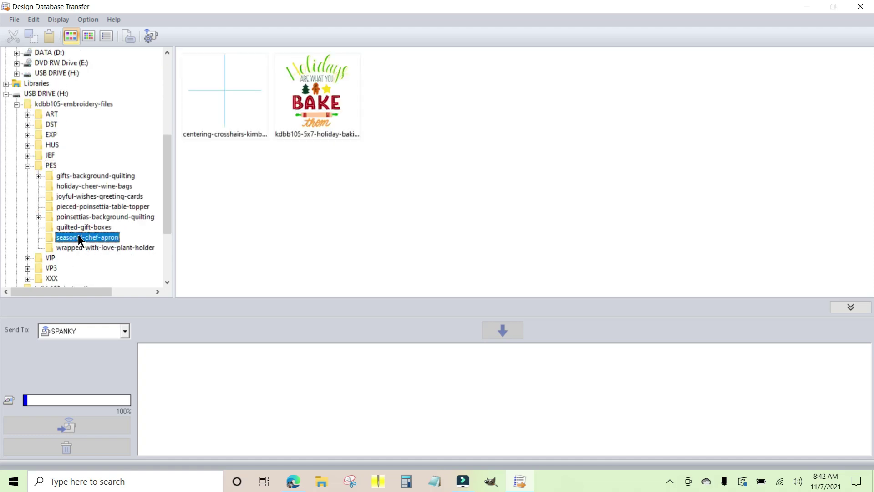
left_click(245, 180)
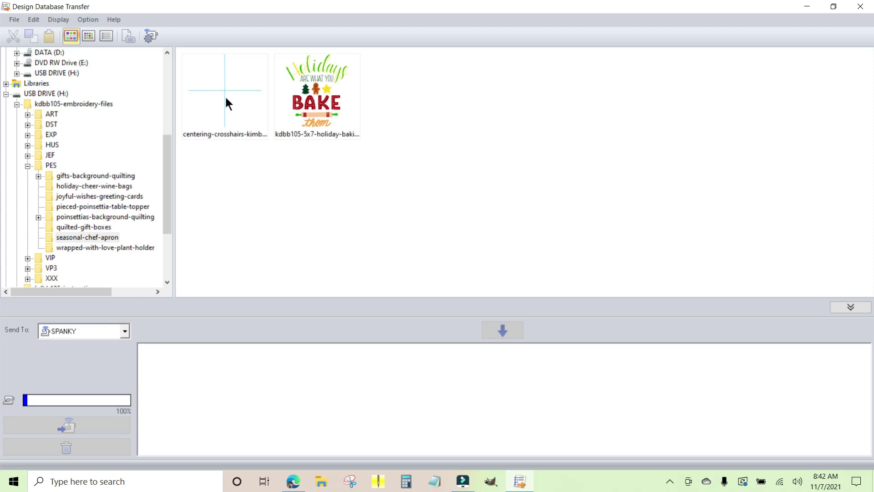
Send the kdbb105 5x7 holiday baking design to SPANKY and confirm the finished-output message
left_click(322, 87)
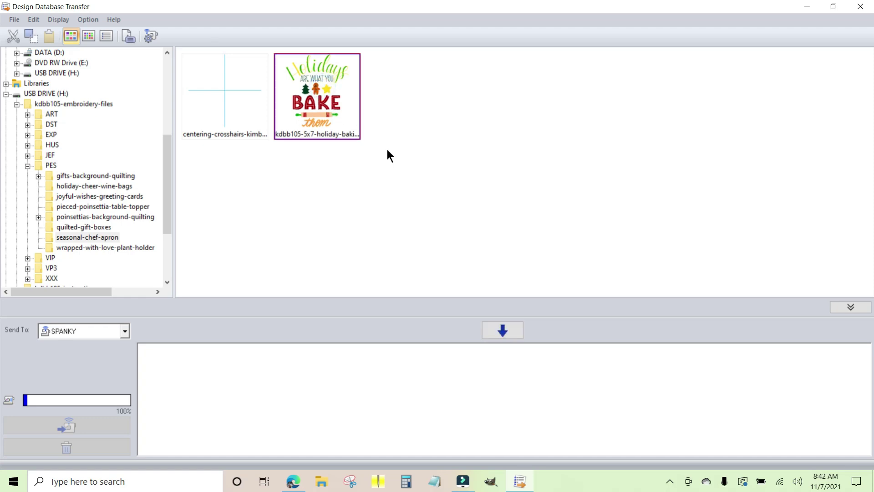
left_click(502, 330)
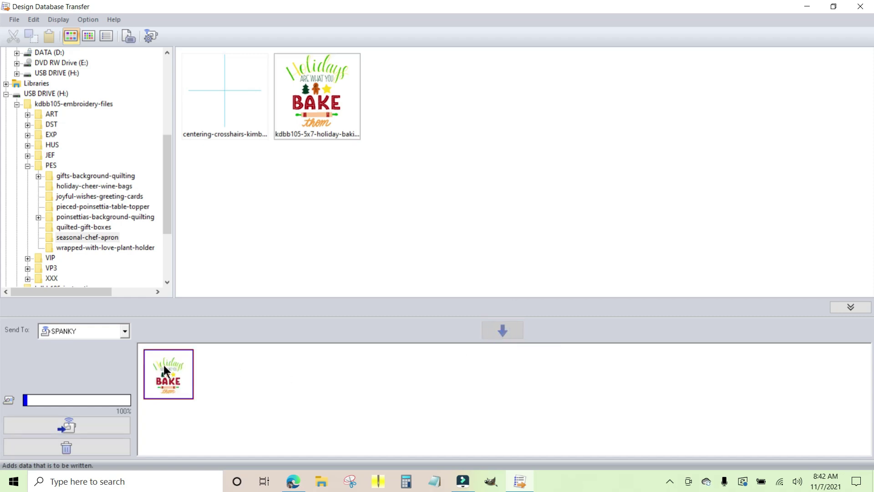
left_click(86, 425)
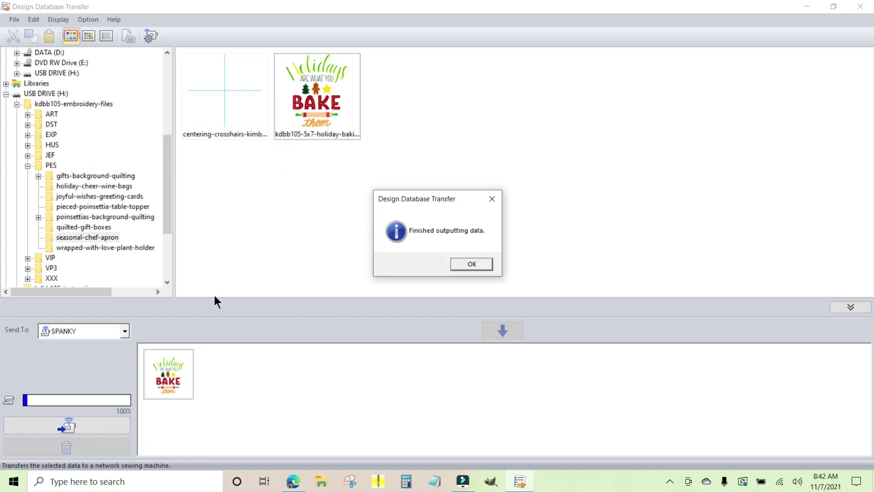
left_click(480, 264)
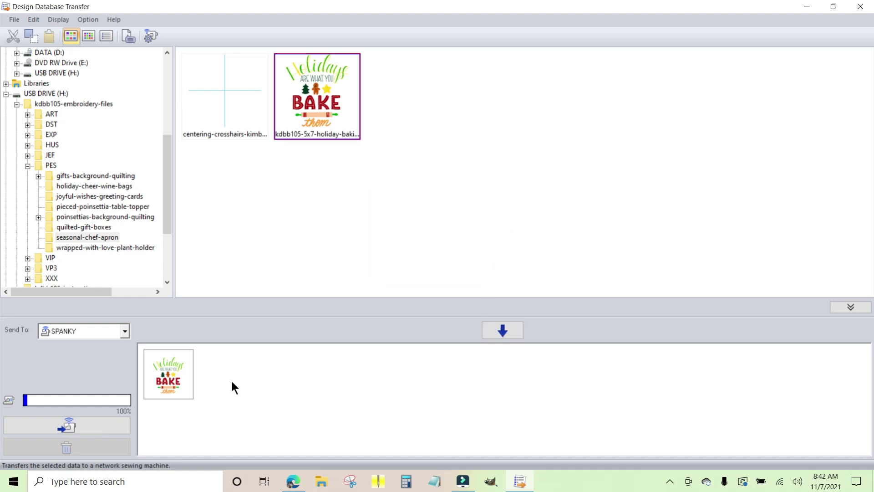
left_click(182, 373)
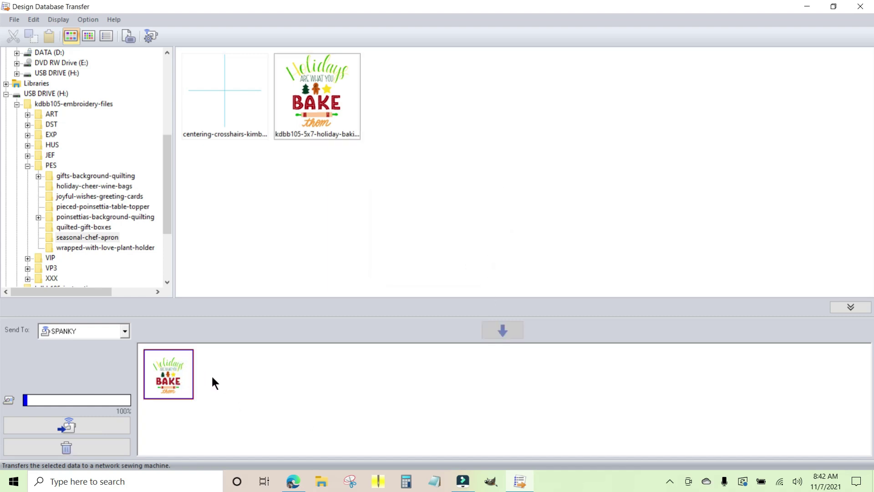